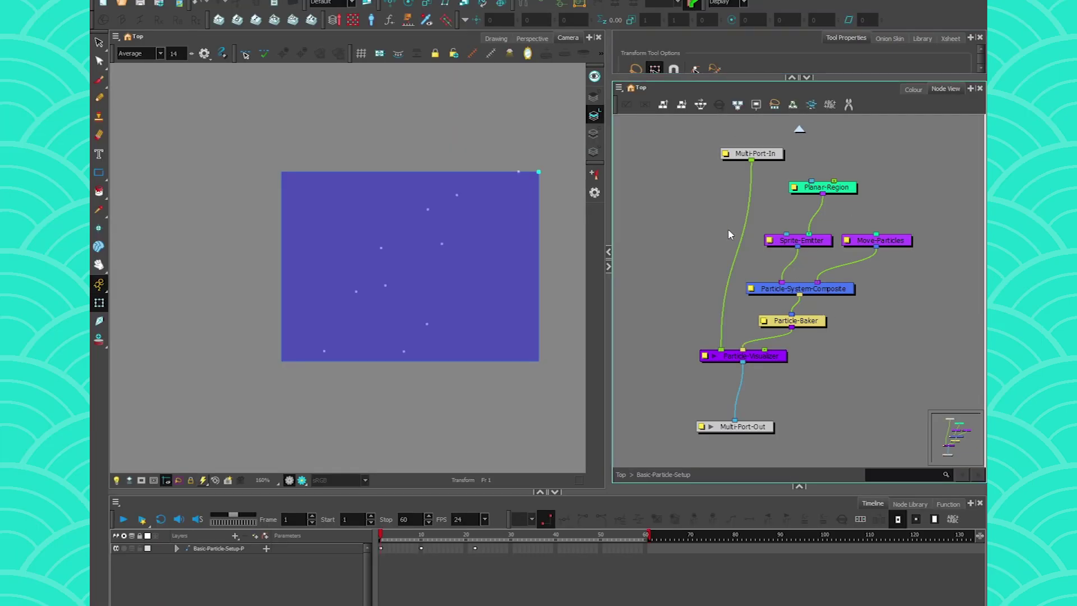
Step: Open the Sprite-Emitter's Initial Parameters and enable Set Maximum Lifespan at 30
double_click(785, 240)
click(621, 103)
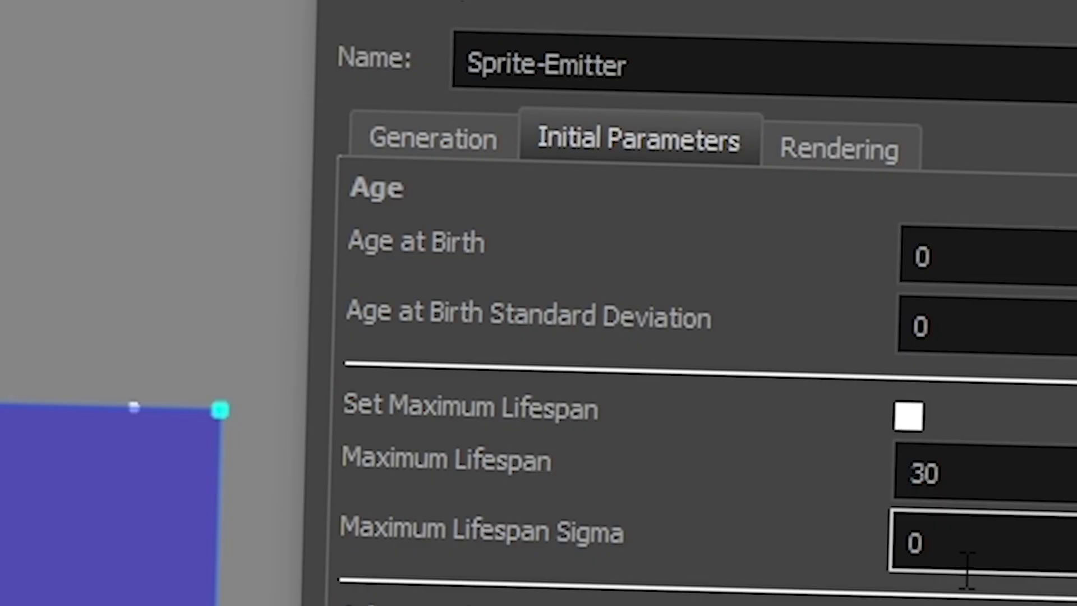
click(917, 420)
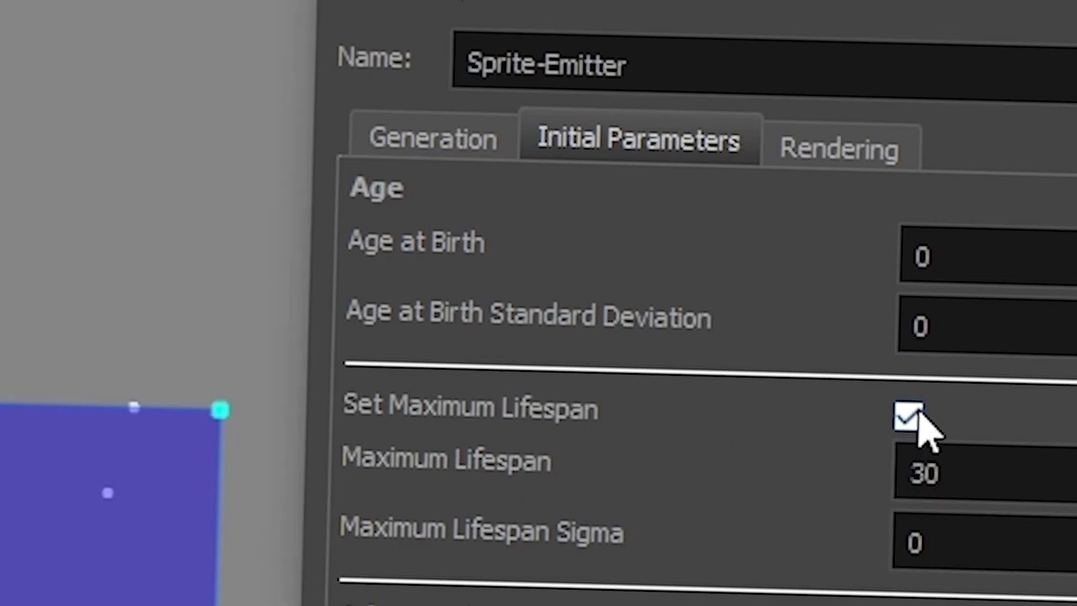
click(901, 399)
click(902, 405)
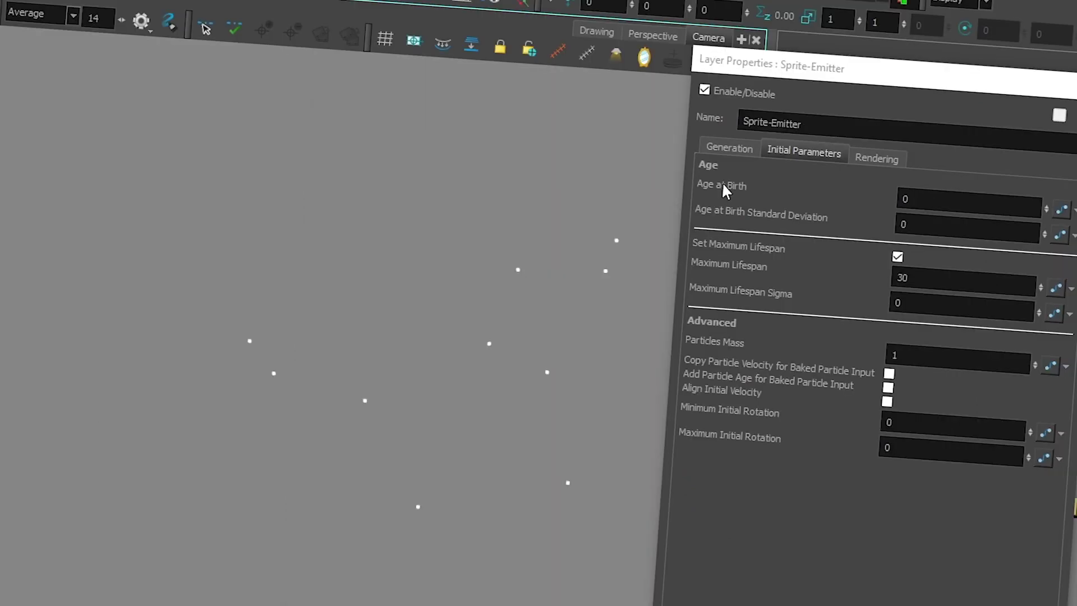
Step: Hand-write a 5 on the canvas and set Age at Birth to 5 with standard deviation 2
mouse_move(572, 163)
mouse_down()
mouse_move(555, 297)
mouse_move(632, 186)
mouse_up()
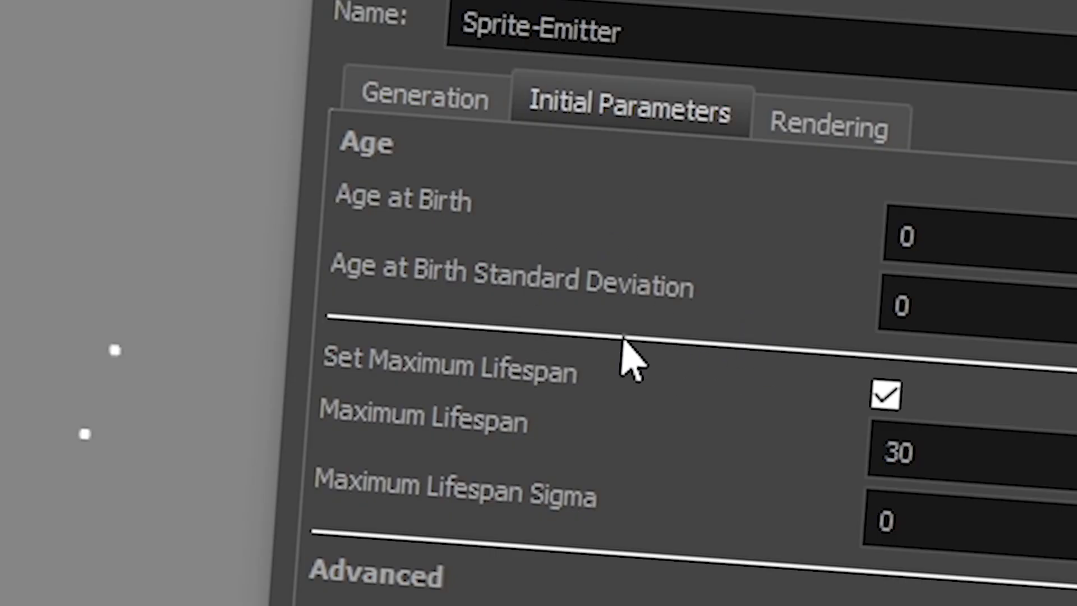
click(884, 221)
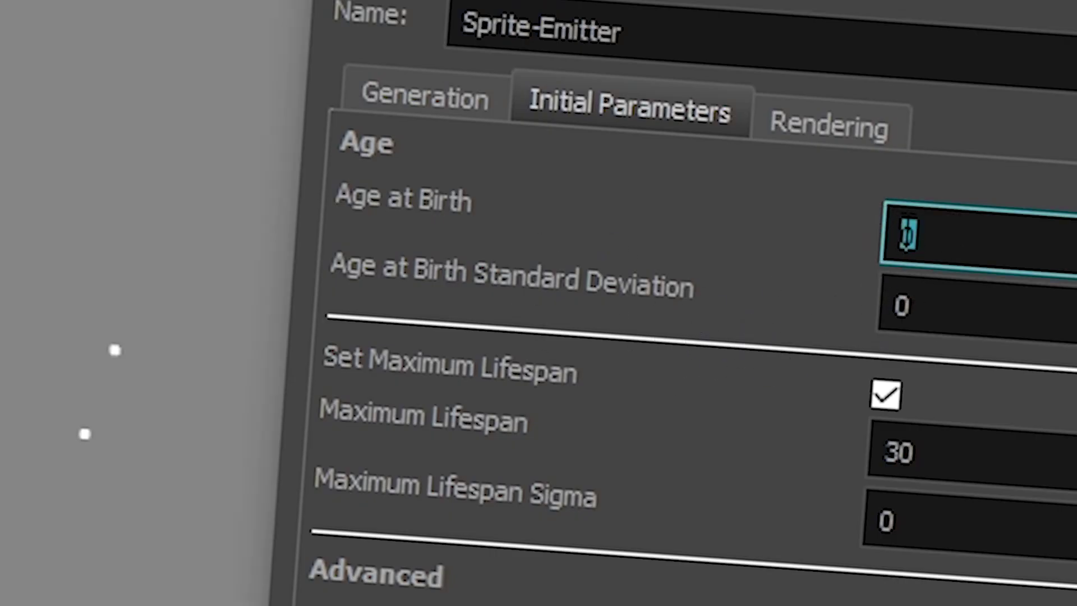
text(5)
key(Tab)
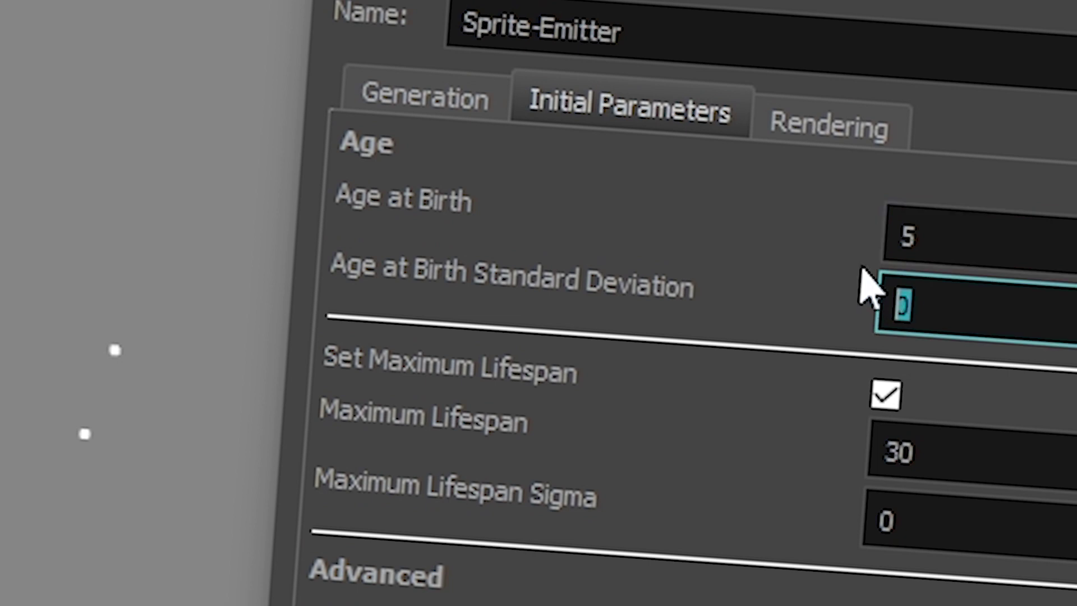
text(2)
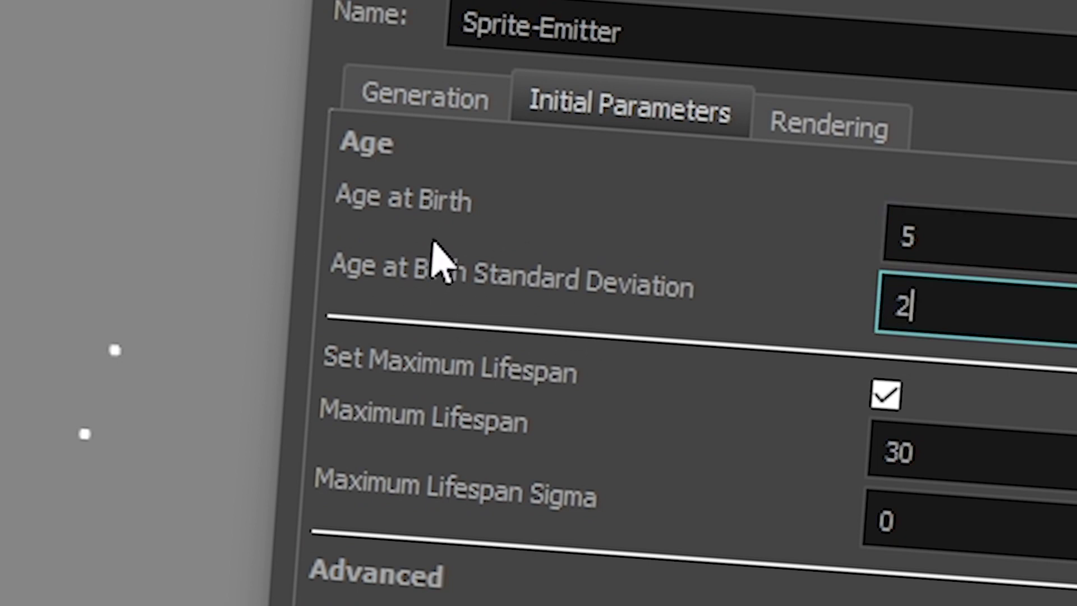
Step: Sketch 3, 4, 6 and 7 around the 5, with −2 and +2 notes underneath
mouse_move(455, 157)
mouse_down()
mouse_move(481, 204)
mouse_move(461, 259)
mouse_up()
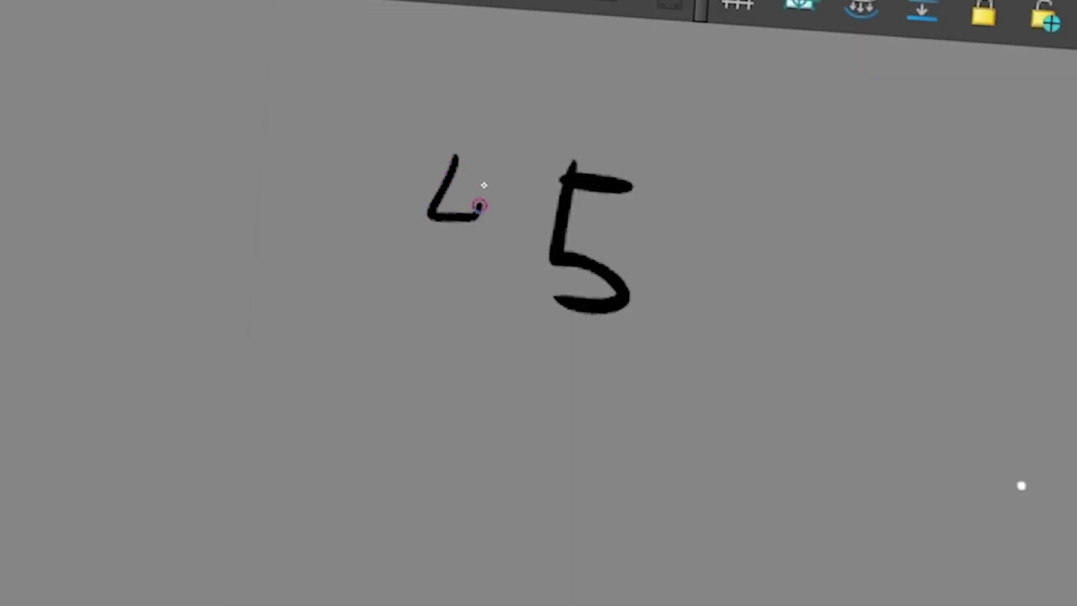
drag(362, 168, 319, 240)
mouse_move(683, 198)
mouse_down()
mouse_move(661, 214)
mouse_move(665, 262)
mouse_up()
drag(742, 206, 746, 272)
drag(268, 319, 222, 319)
mouse_move(324, 310)
mouse_down()
mouse_move(315, 353)
mouse_move(340, 355)
mouse_up()
drag(731, 362, 765, 364)
mouse_move(754, 347)
mouse_down()
mouse_move(750, 374)
mouse_move(844, 412)
mouse_up()
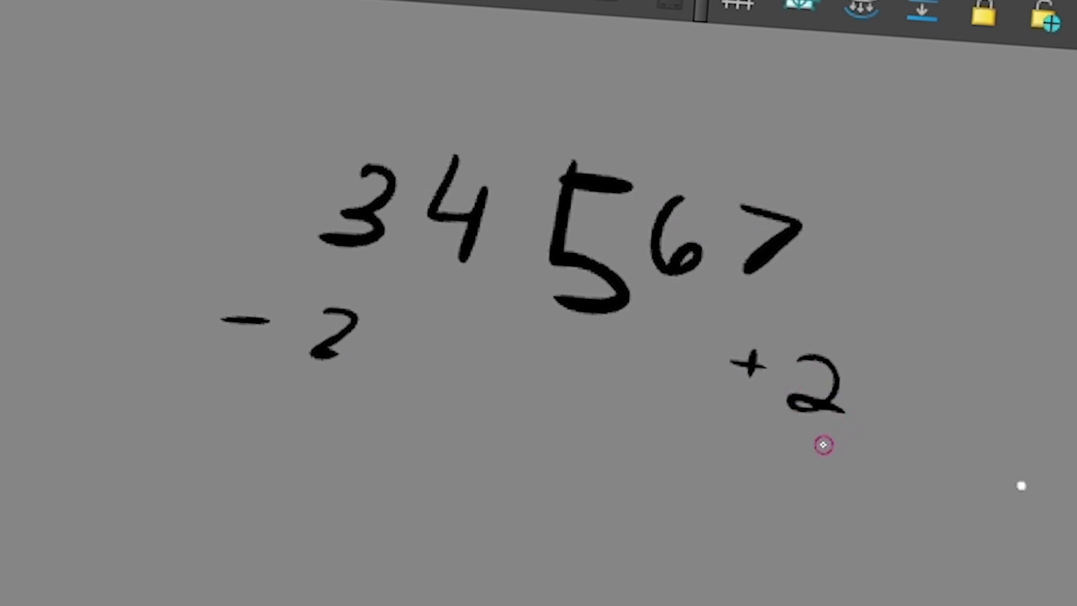
drag(628, 289, 595, 284)
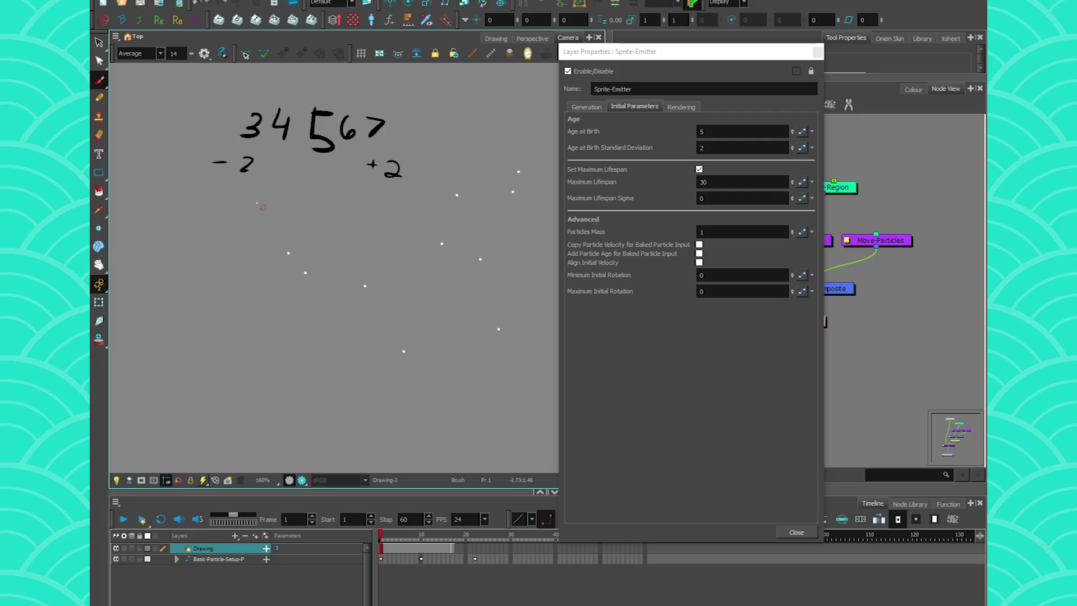
Step: Erase the −2 and +2 notes and draw a long bar divided by vertical lines
drag(224, 320, 322, 340)
drag(735, 365, 830, 404)
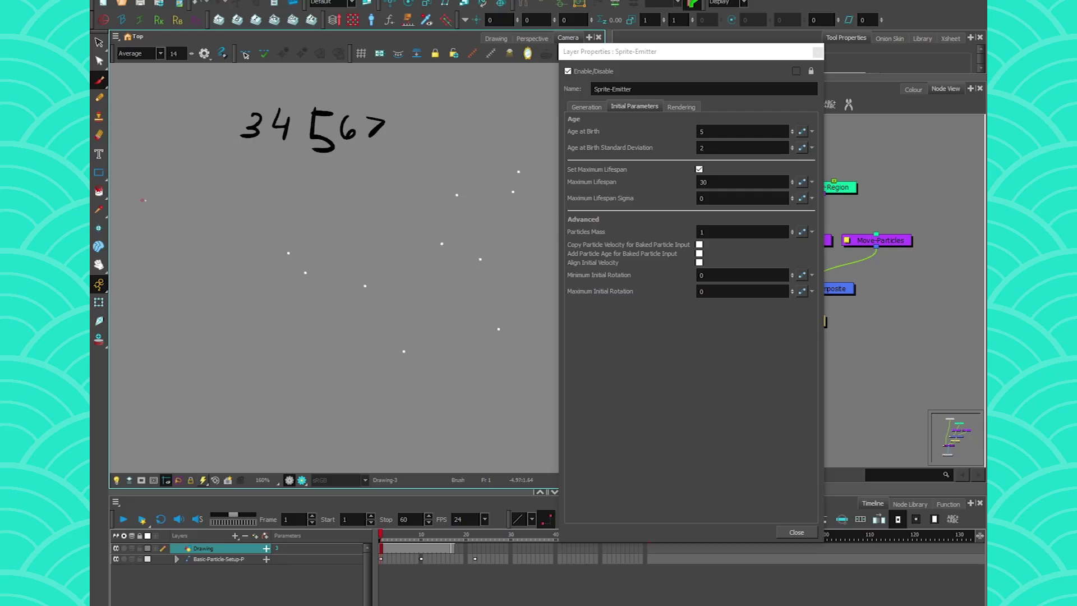
mouse_move(144, 200)
mouse_down()
mouse_move(487, 196)
mouse_move(196, 242)
mouse_move(141, 201)
mouse_move(170, 240)
mouse_up()
drag(215, 199, 220, 236)
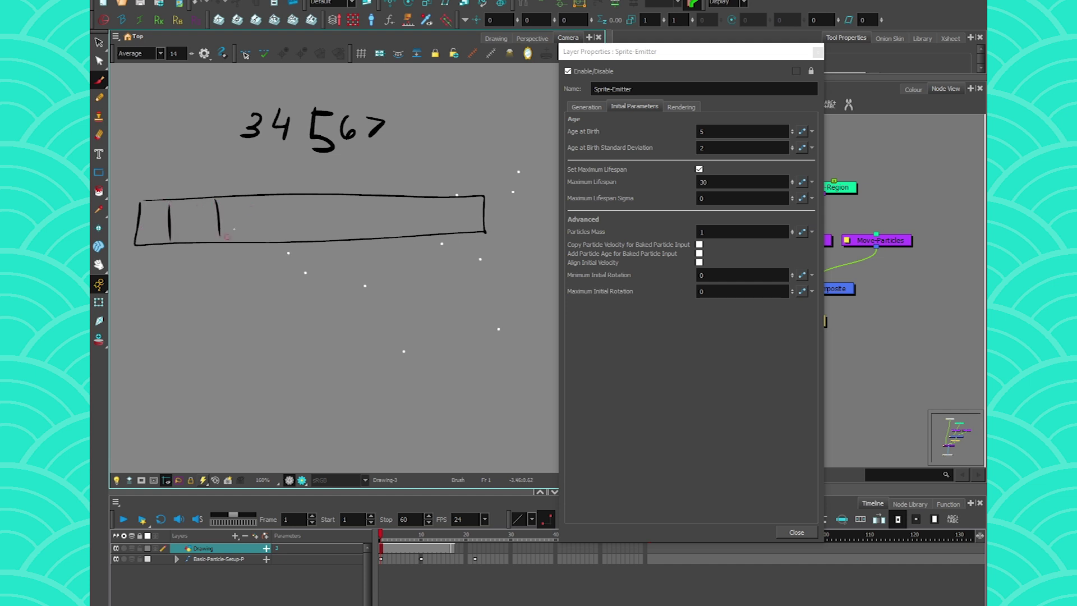
drag(356, 196, 360, 238)
drag(398, 195, 402, 233)
Step: Add more bar divisions, undo the stray mark and arrow, then edit Maximum Lifespan Sigma
drag(437, 196, 439, 235)
drag(467, 192, 470, 214)
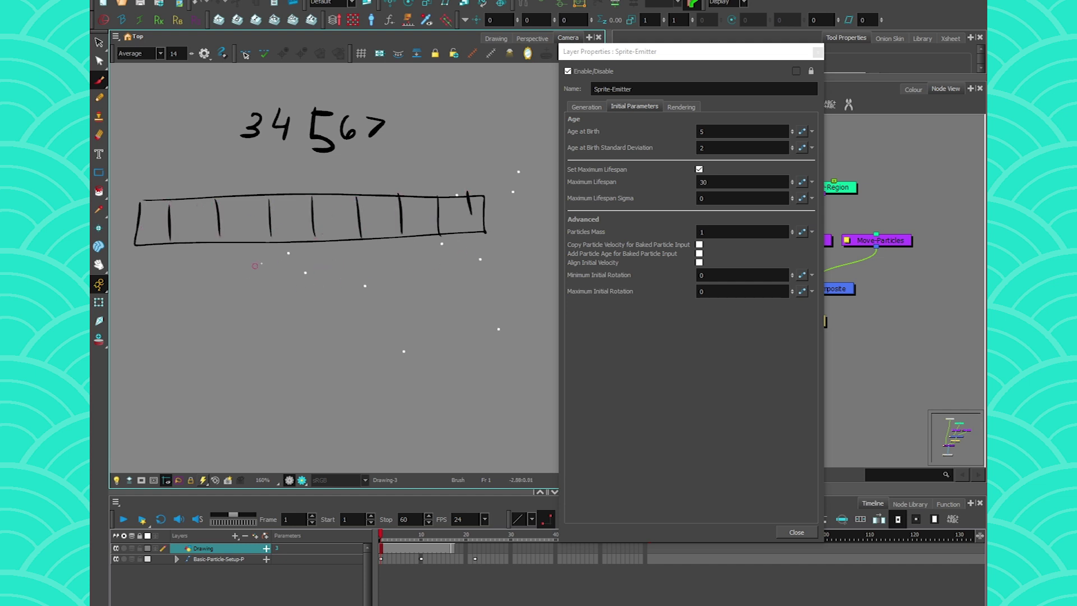
drag(290, 255, 292, 267)
key(ctrl+z)
mouse_move(144, 274)
mouse_down()
mouse_move(421, 280)
mouse_move(419, 294)
mouse_up()
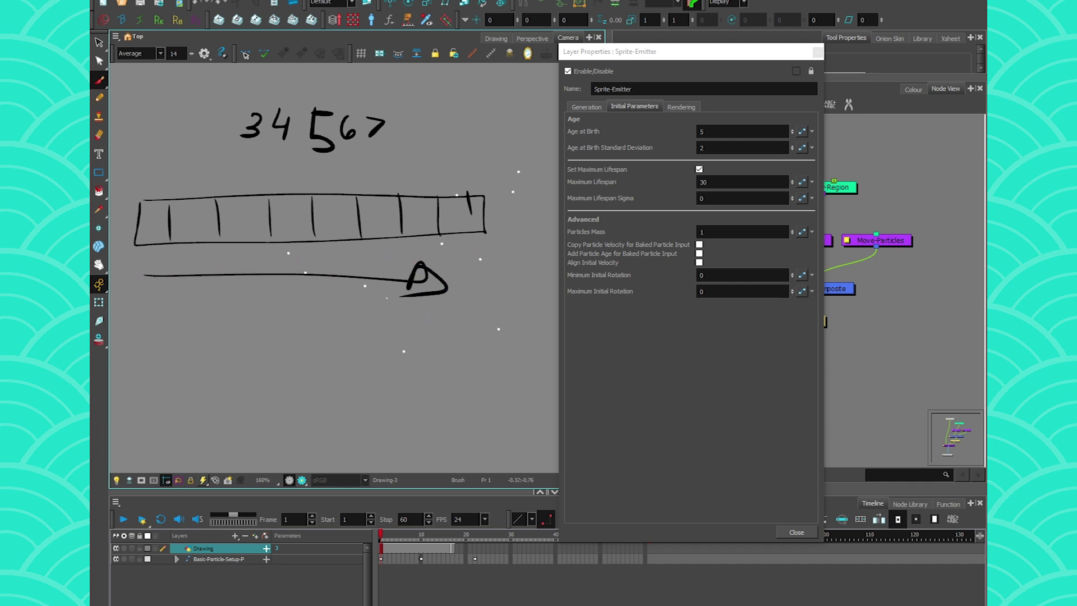
key(ctrl+z)
key(ctrl+z)
key(ctrl+z)
key(ctrl+z)
key(ctrl+z)
key(ctrl+z)
key(ctrl+z)
key(ctrl+z)
key(ctrl+z)
key(ctrl+z)
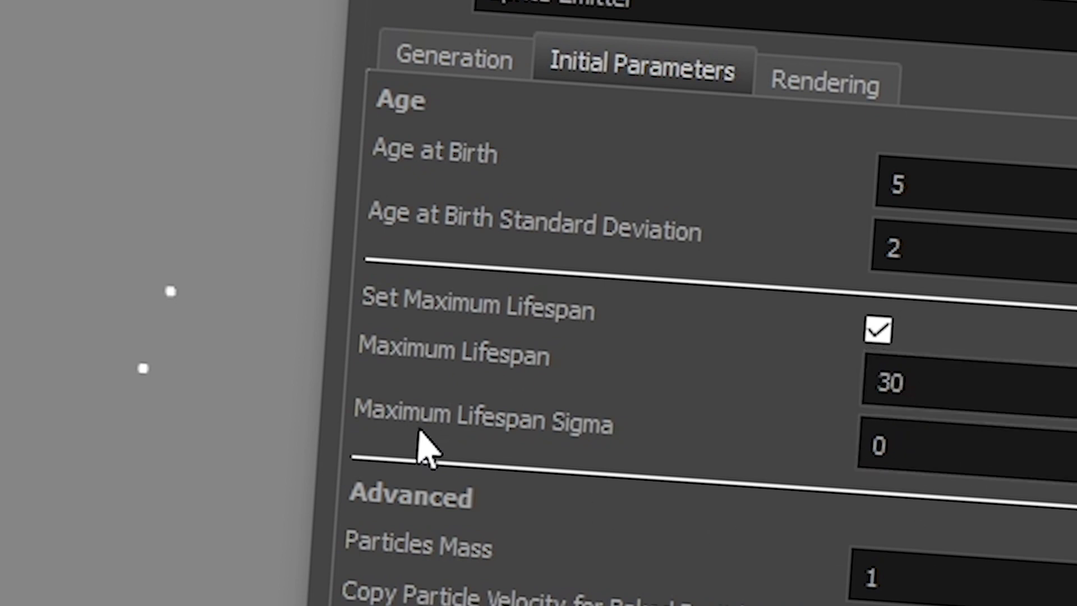
click(899, 444)
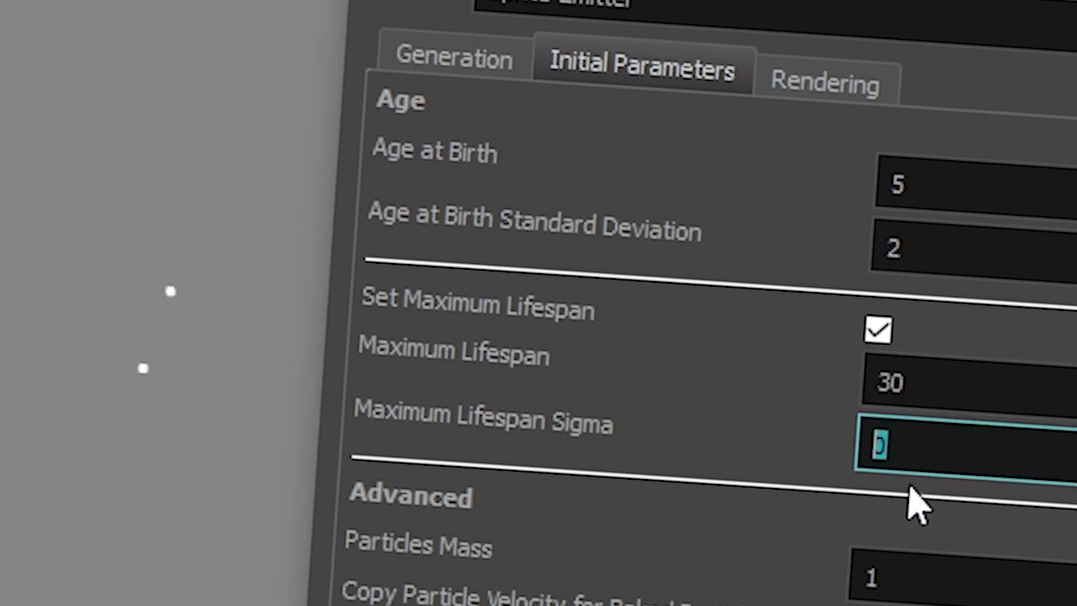
text(3)
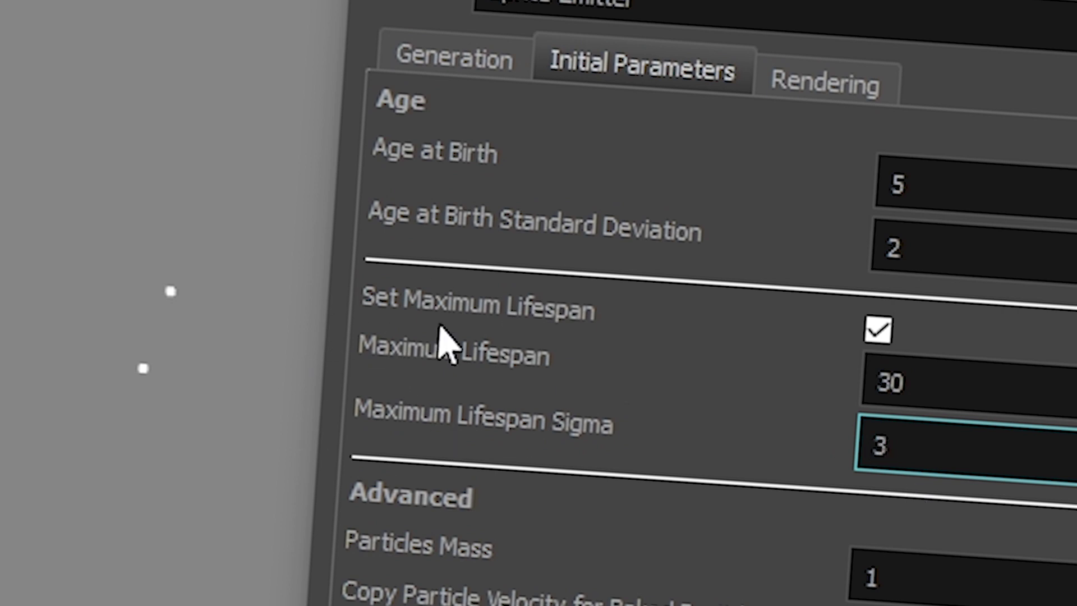
drag(429, 164, 431, 243)
drag(528, 193, 513, 192)
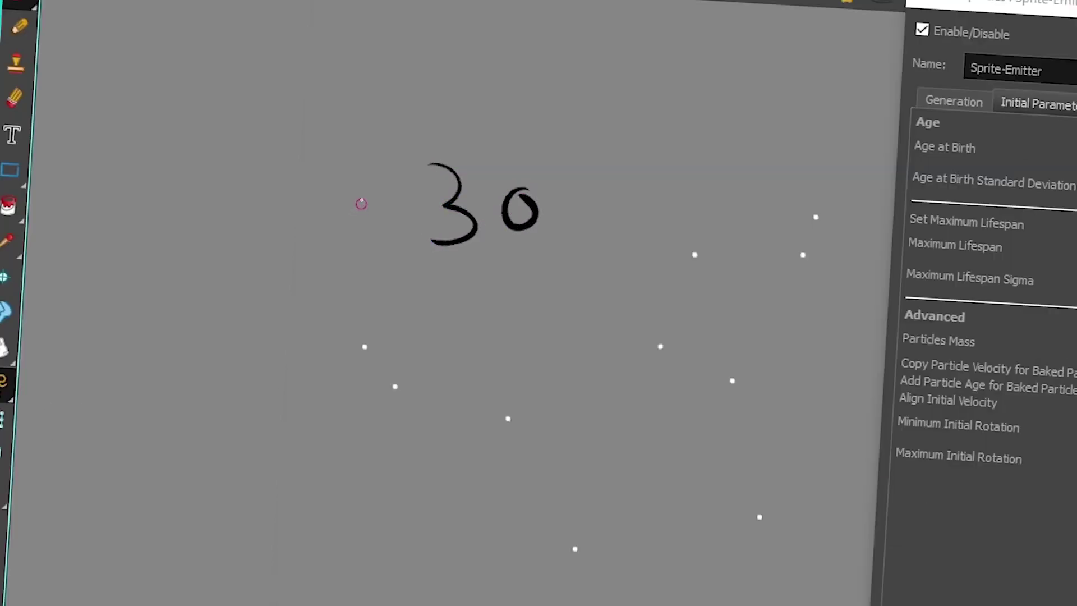
mouse_move(312, 170)
mouse_down()
mouse_move(315, 219)
mouse_move(365, 225)
mouse_up()
drag(396, 188, 396, 227)
mouse_move(235, 177)
mouse_down()
mouse_move(221, 216)
mouse_move(261, 221)
mouse_up()
mouse_move(278, 185)
mouse_down()
mouse_move(287, 218)
mouse_move(275, 185)
mouse_up()
mouse_move(163, 174)
mouse_down()
mouse_move(184, 194)
mouse_move(218, 180)
mouse_move(194, 212)
mouse_up()
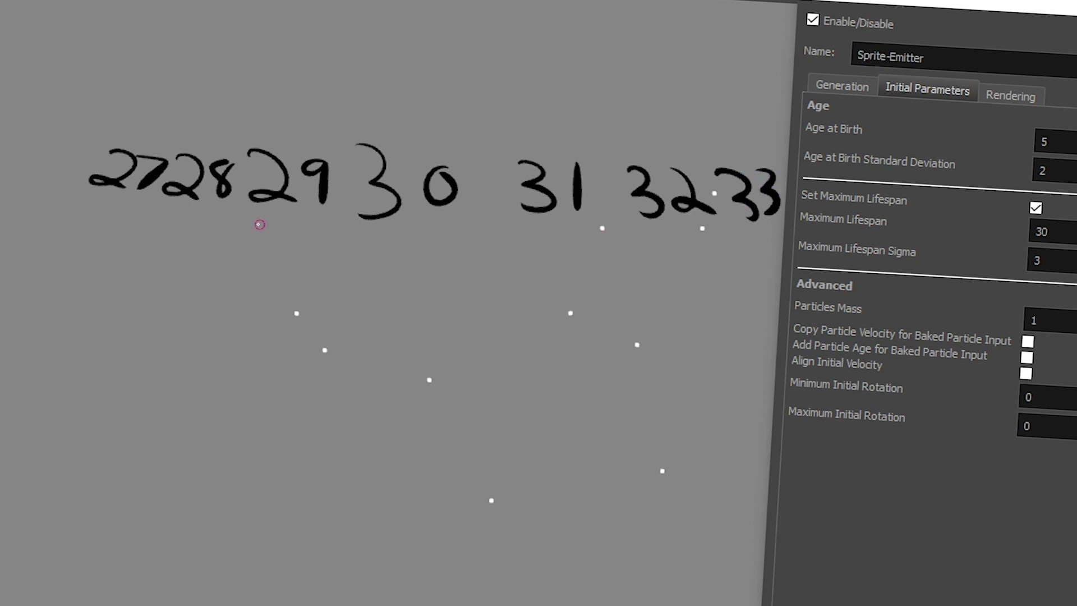
mouse_move(474, 147)
mouse_down()
mouse_move(338, 175)
mouse_move(480, 168)
mouse_up()
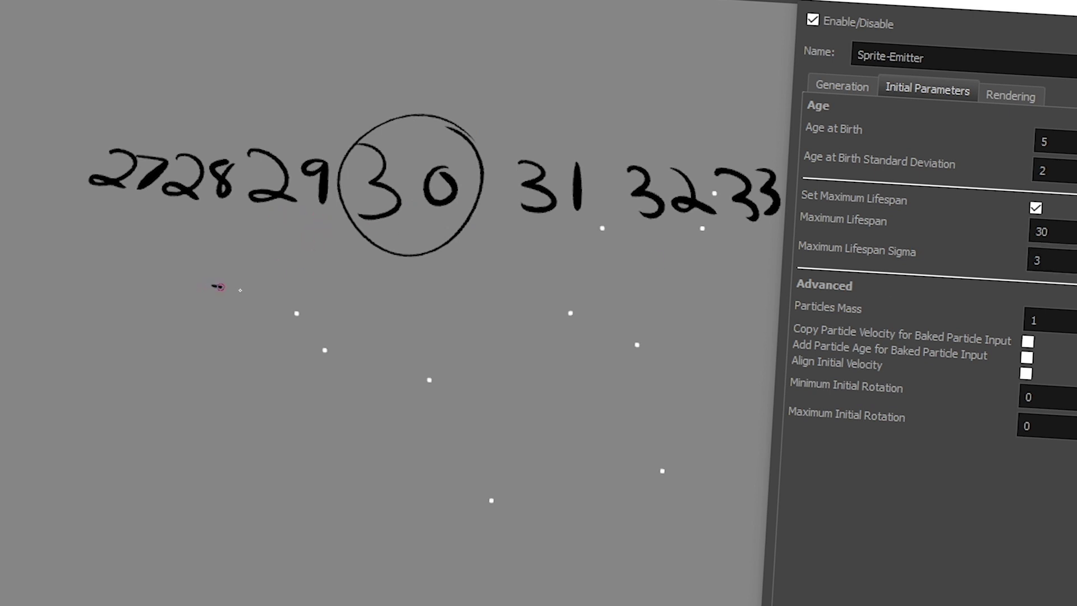
drag(224, 287, 235, 287)
drag(247, 275, 243, 299)
drag(539, 291, 561, 294)
drag(556, 284, 555, 302)
drag(578, 284, 590, 308)
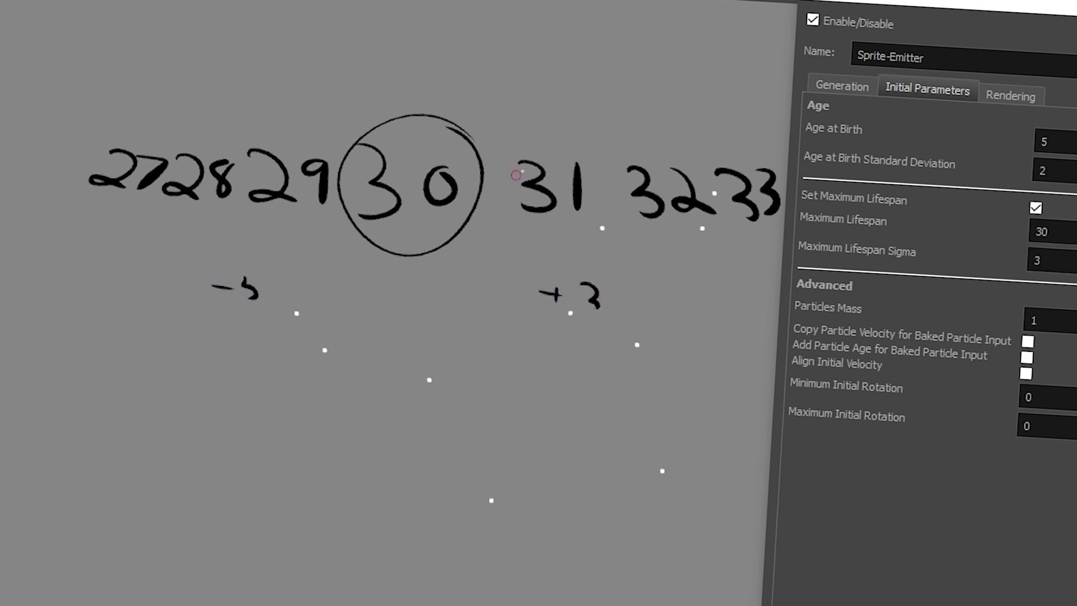
mouse_move(733, 112)
mouse_down()
mouse_move(754, 262)
mouse_move(732, 269)
mouse_up()
drag(121, 68, 69, 207)
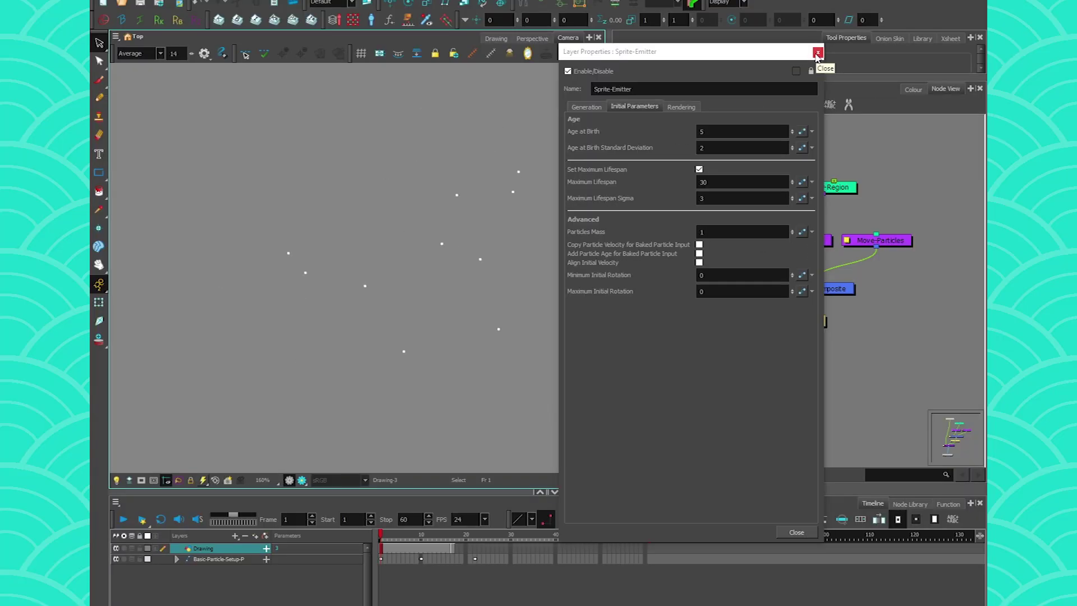
Step: Add a Kill modifier from Particle > Modifier, wired into Particle-System-Composite, and open its properties
click(817, 53)
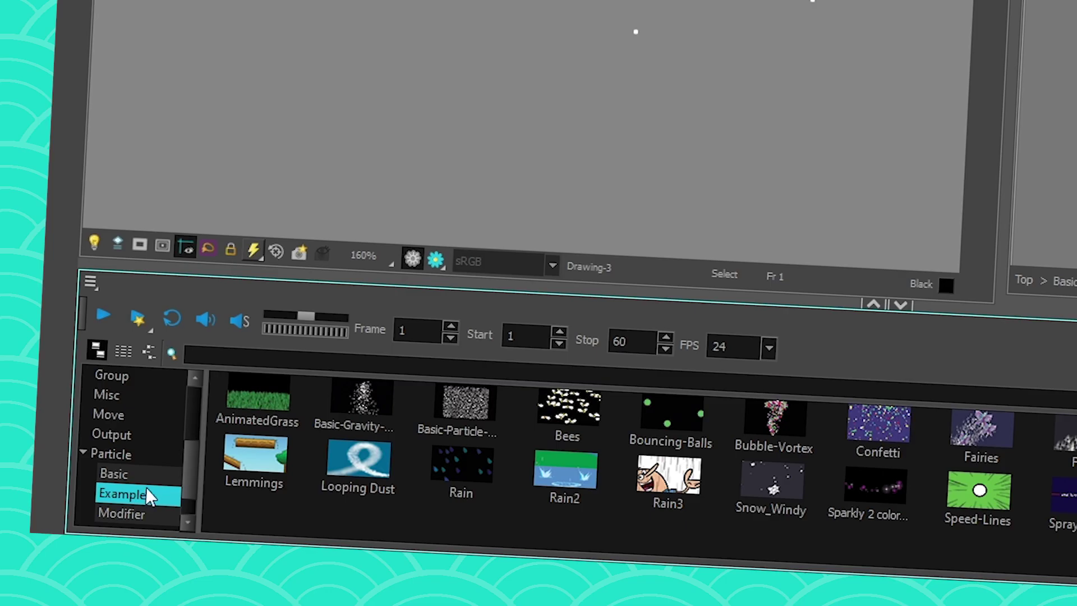
click(131, 511)
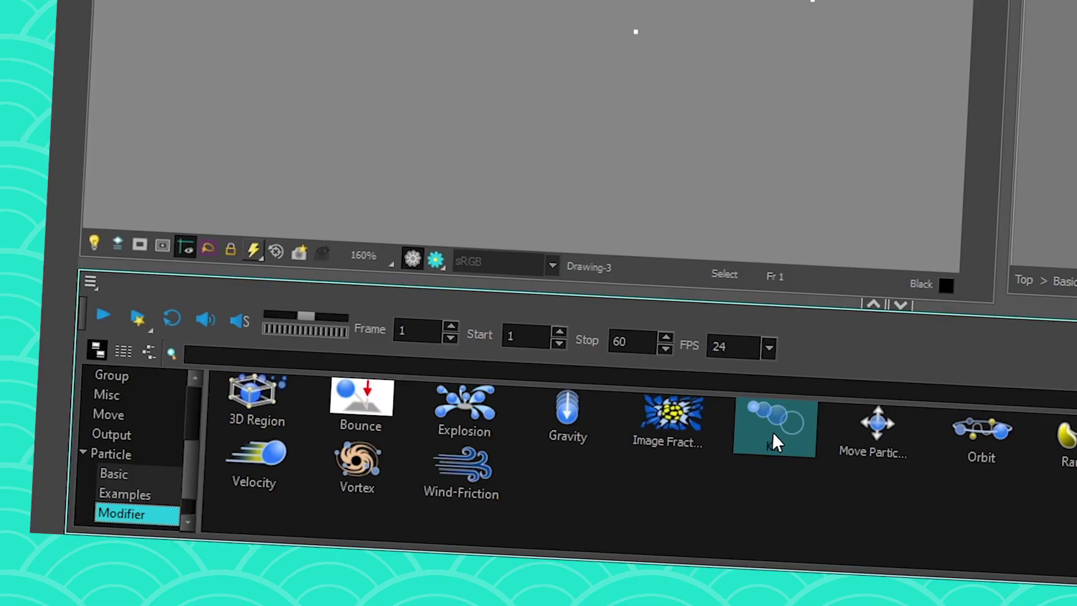
click(774, 440)
drag(685, 242, 694, 232)
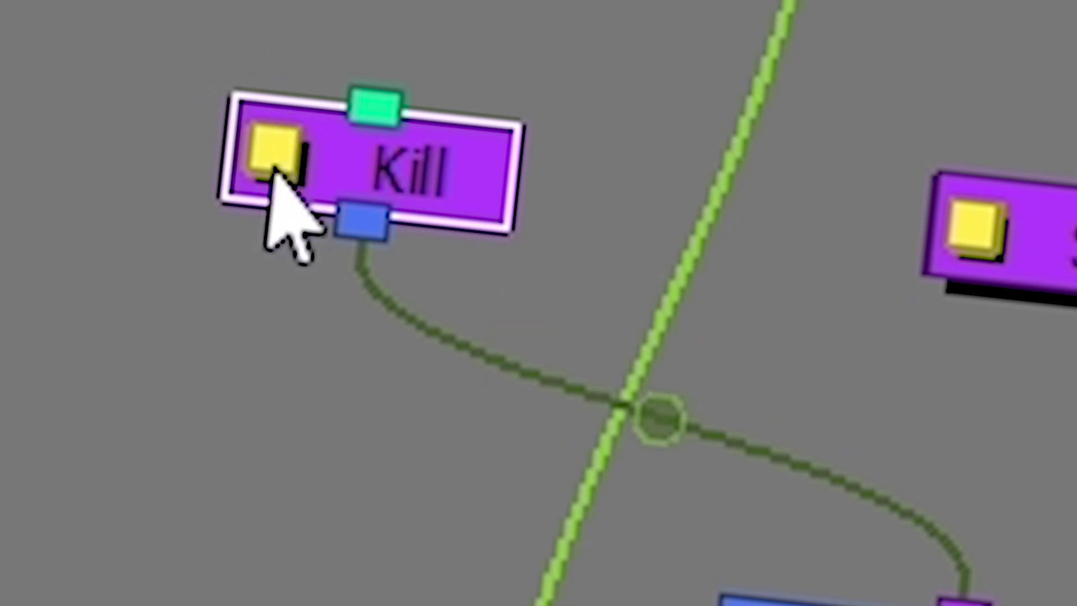
double_click(268, 169)
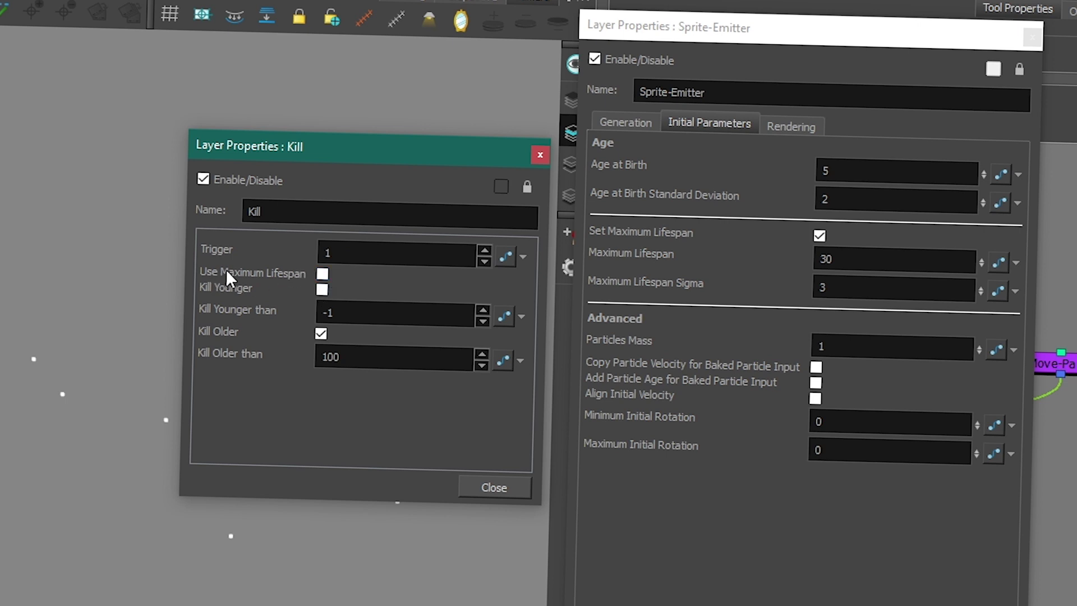
Step: Tick Use Maximum Lifespan on the Kill node and keep Kill Older than at 100
click(322, 275)
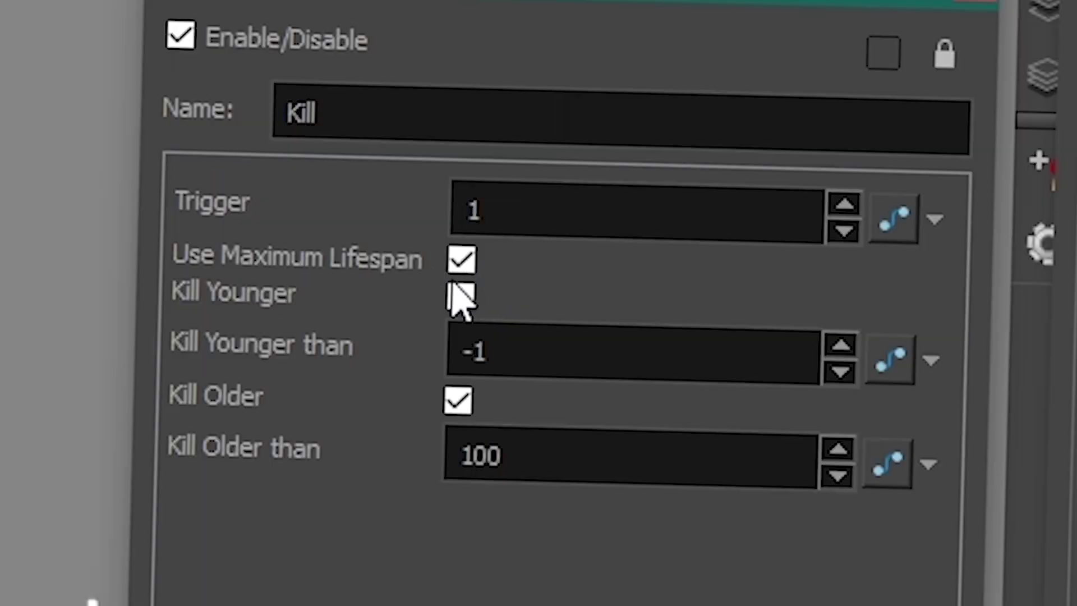
click(322, 273)
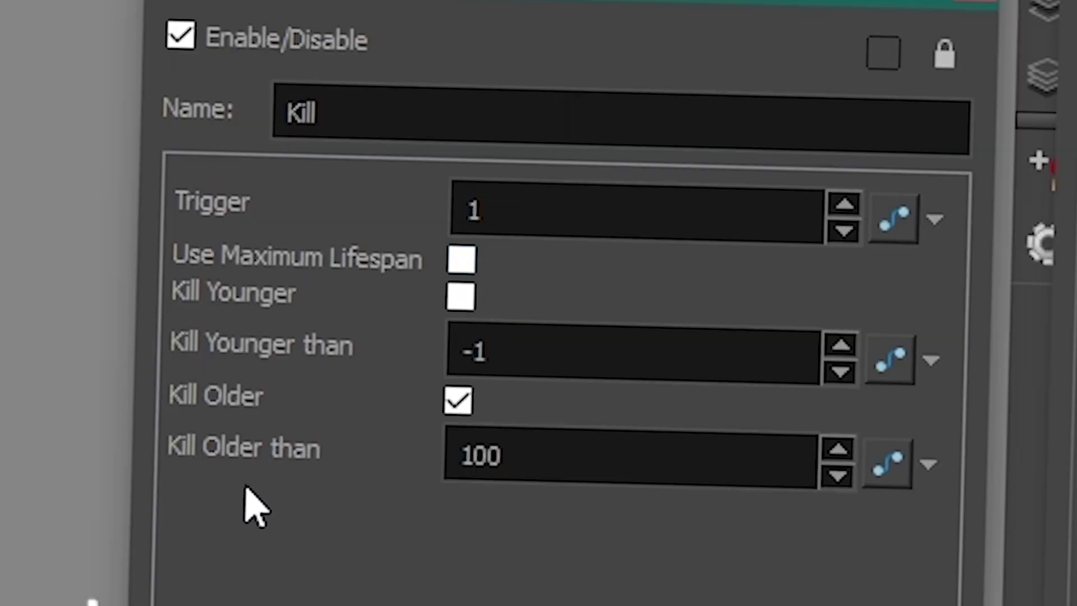
drag(505, 457, 419, 452)
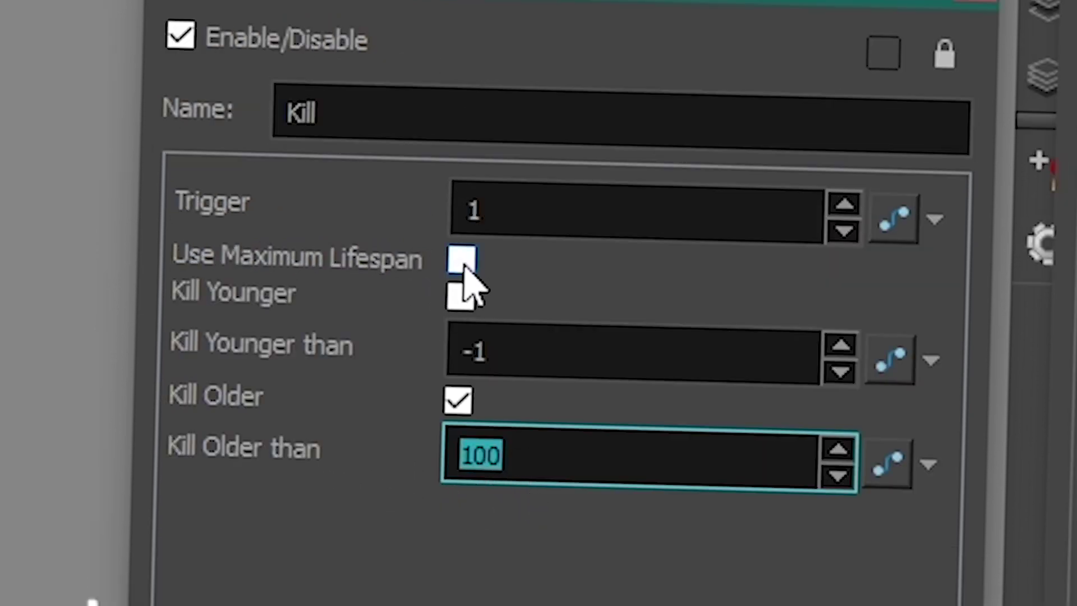
click(461, 259)
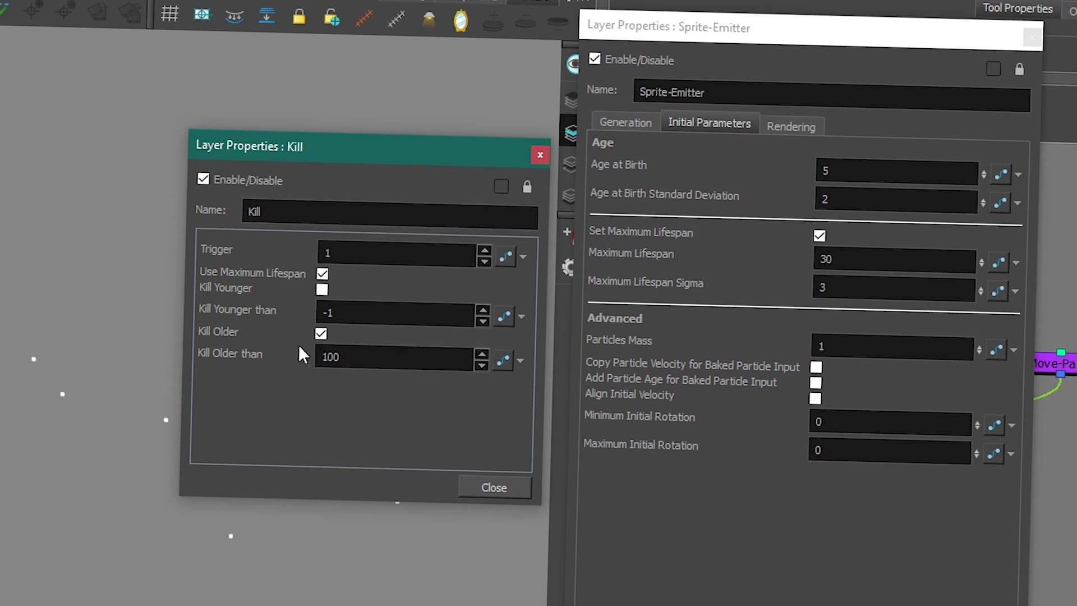
click(331, 357)
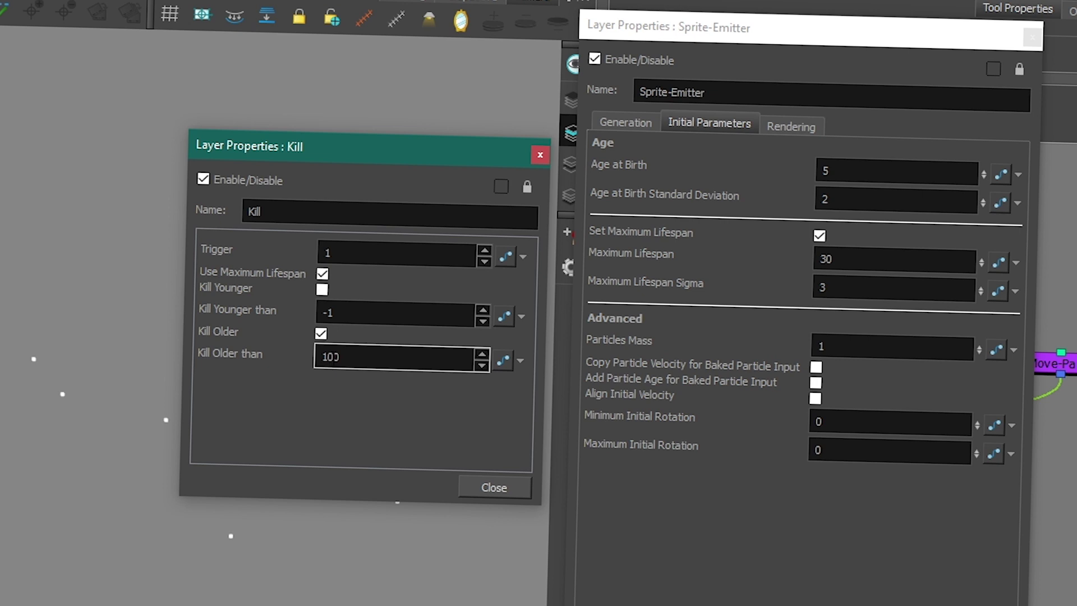
key(Return)
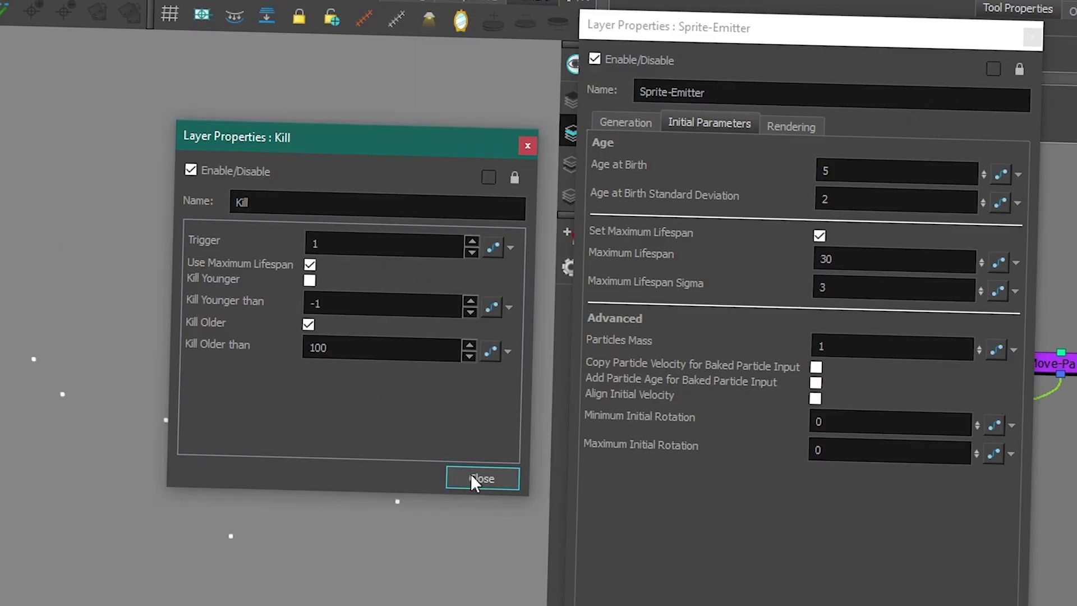
Step: Close the Kill properties and change the Sprite-Emitter's Maximum Lifespan from 30 to 10
click(470, 473)
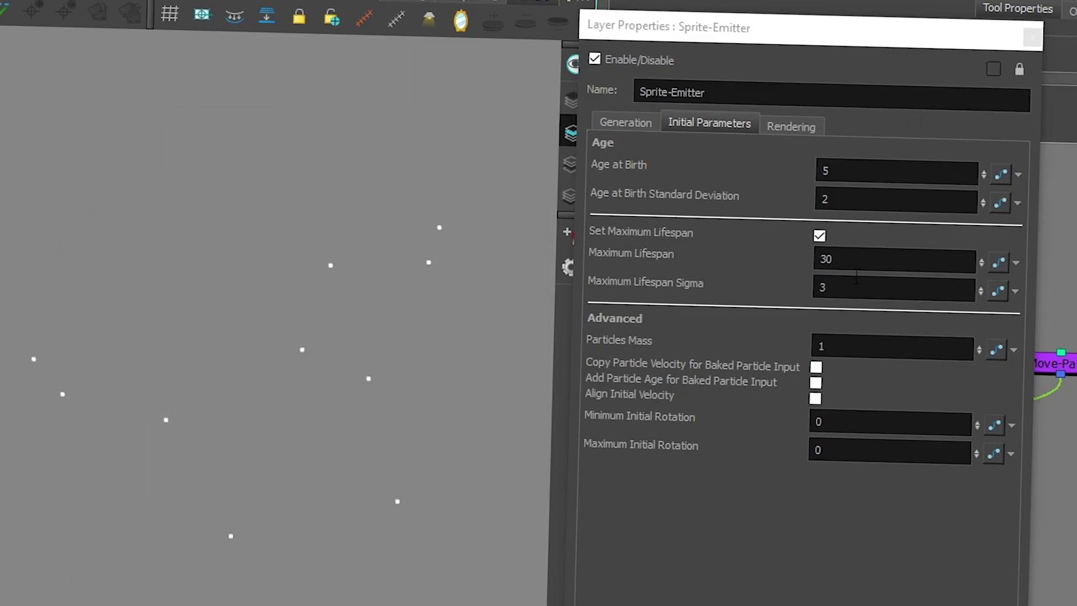
double_click(819, 260)
text(10)
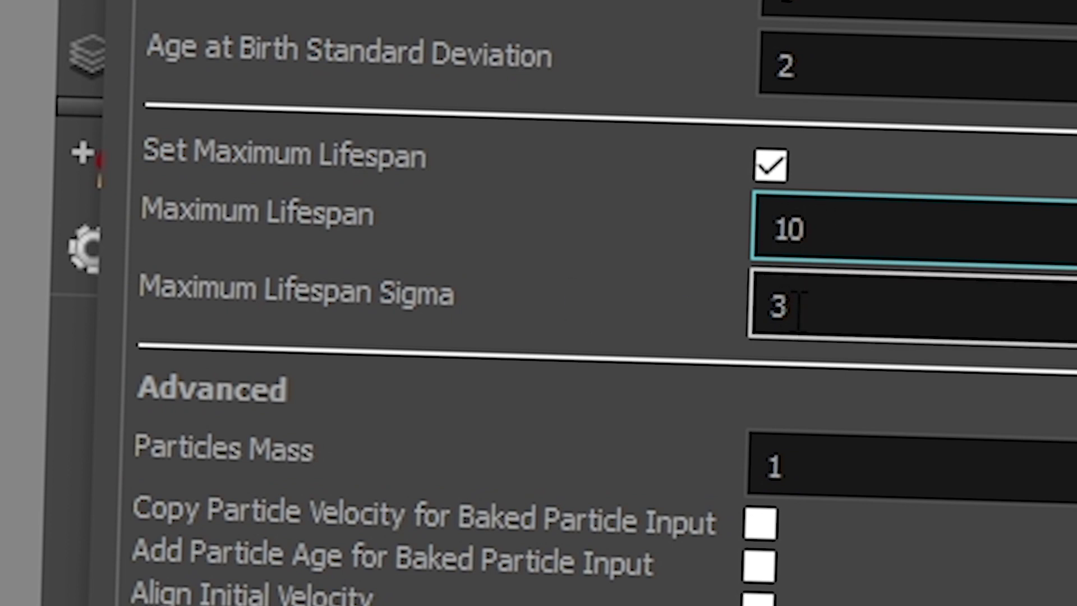
key(Return)
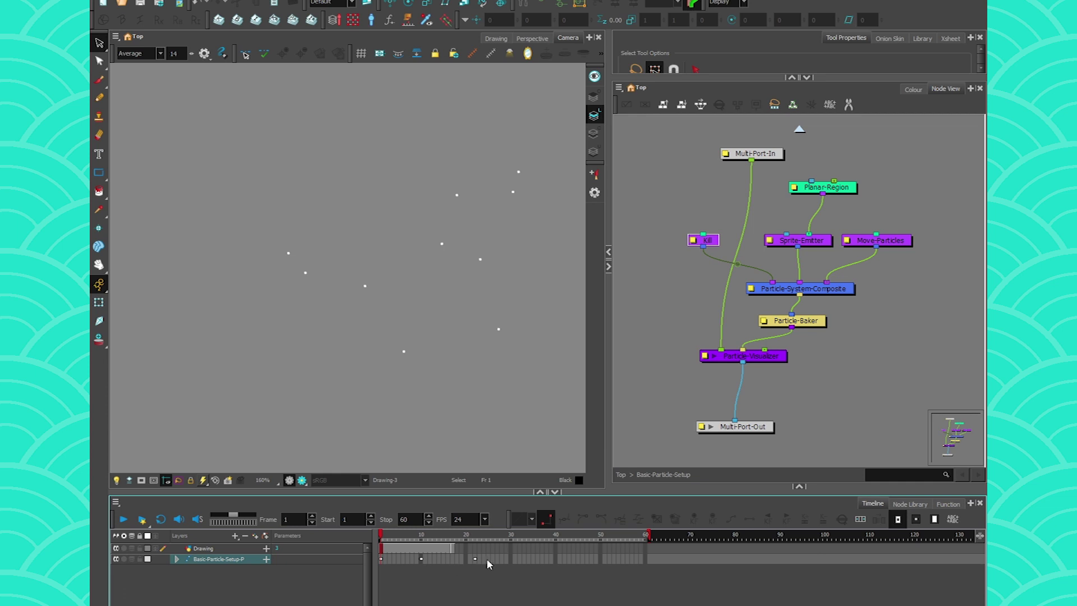
Step: Preview the particles around frame 25, then play and stop the animation from frame 1
drag(487, 560, 414, 558)
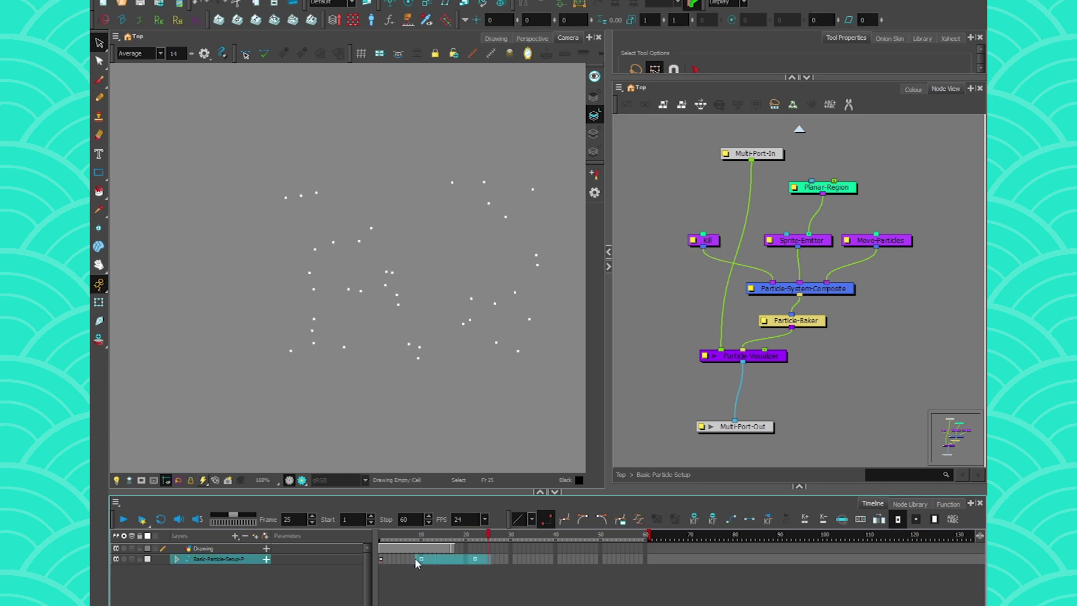
click(381, 559)
click(122, 520)
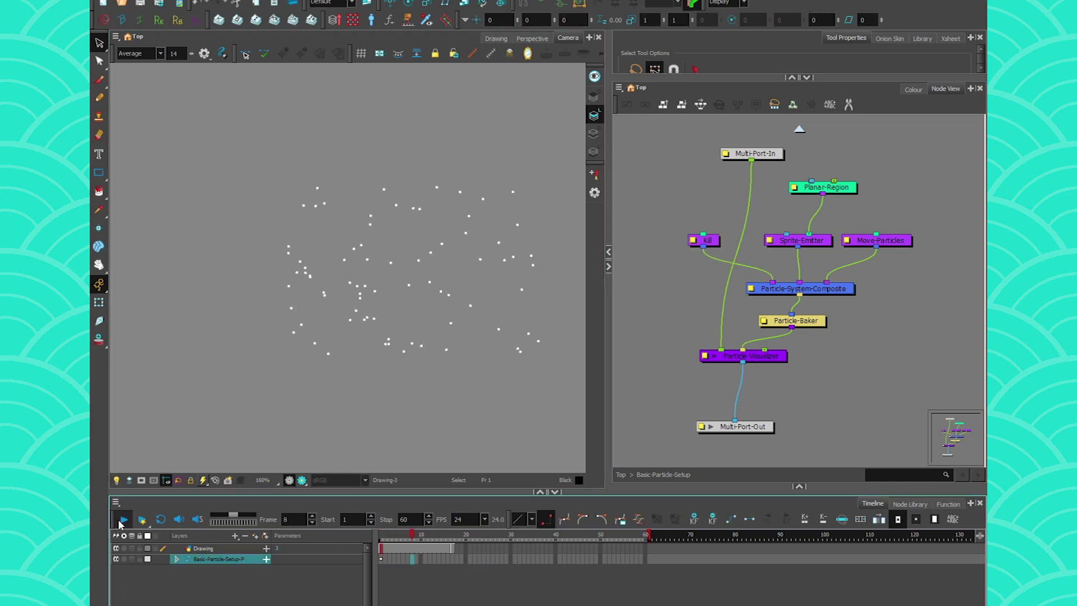
click(123, 520)
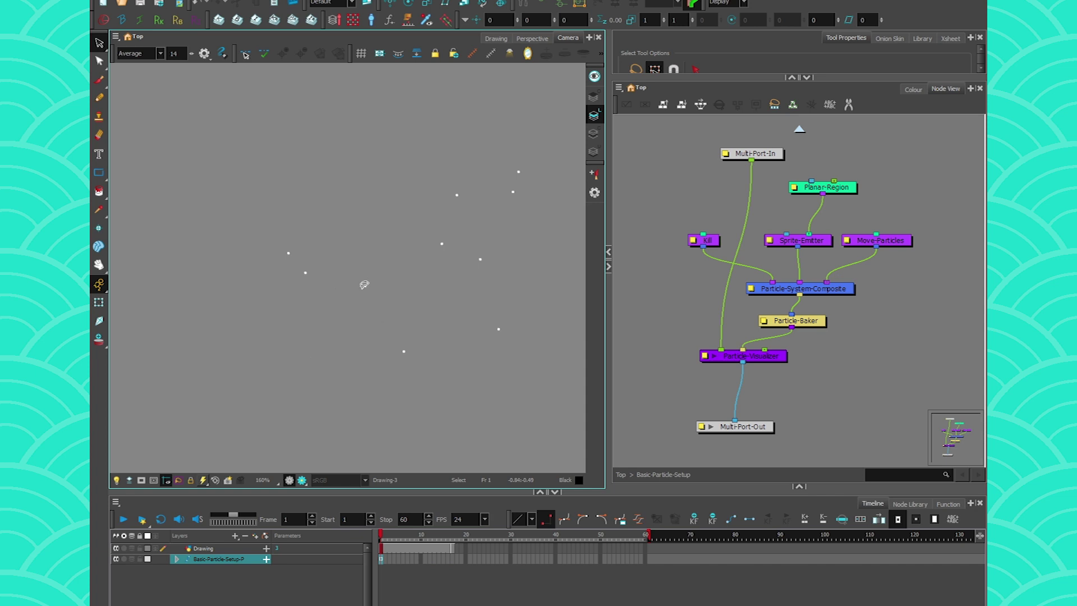